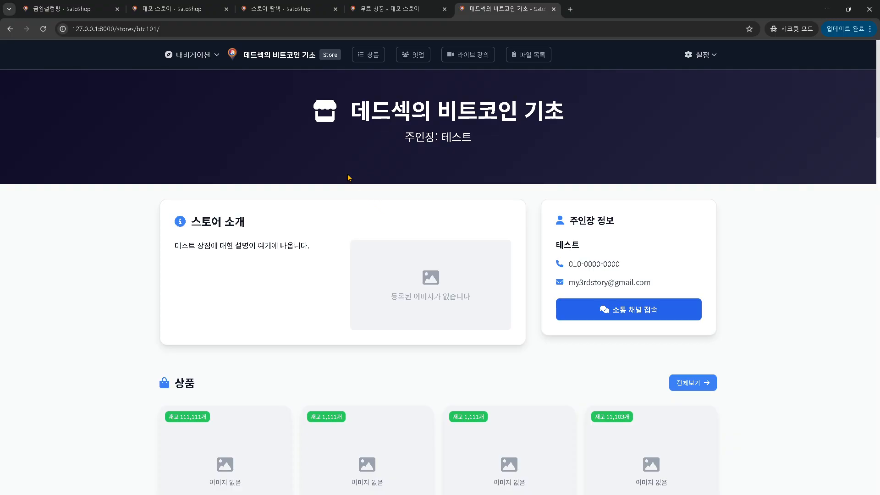
- Examine the public storefront page, including its introduction, owner information and the shipping fees on the product cards
scroll(356, 184, down, 3)
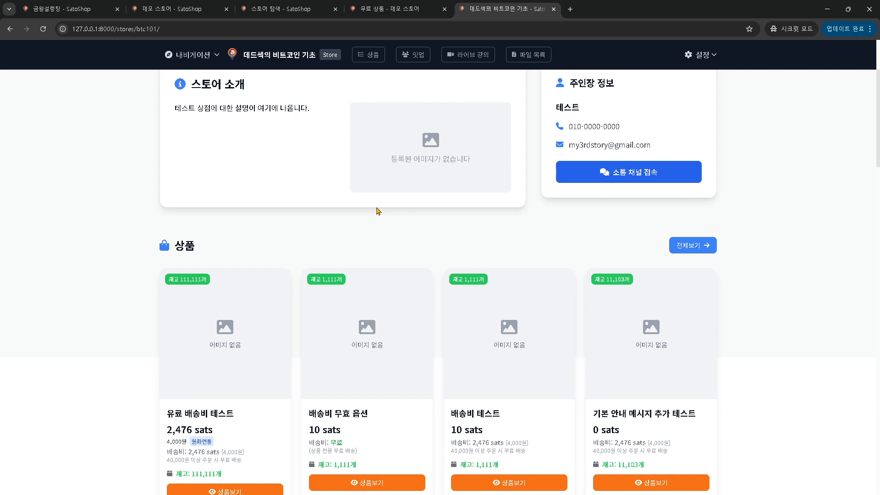
scroll(377, 209, up, 3)
scroll(357, 193, down, 3)
scroll(356, 192, up, 3)
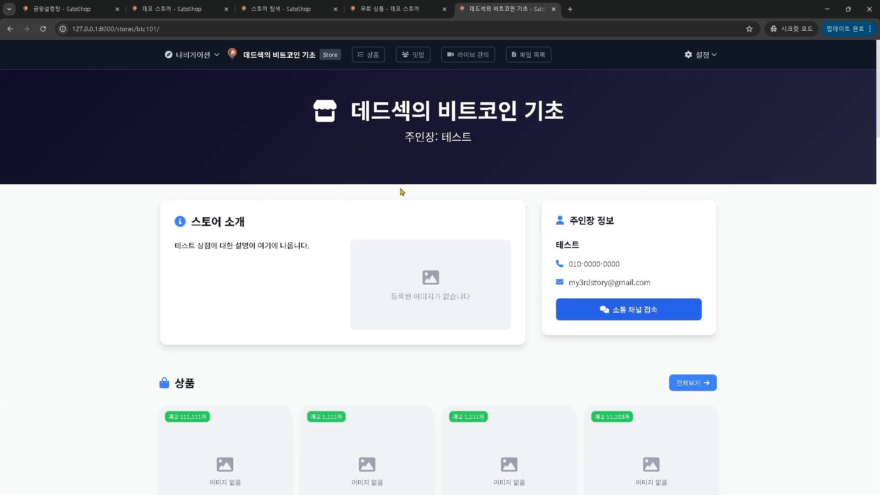
scroll(360, 203, down, 1)
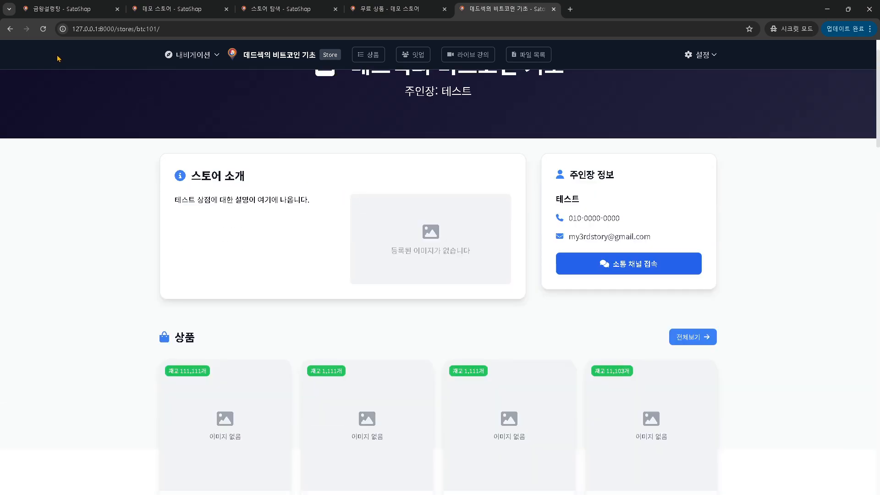
click(701, 55)
scroll(357, 185, down, 3)
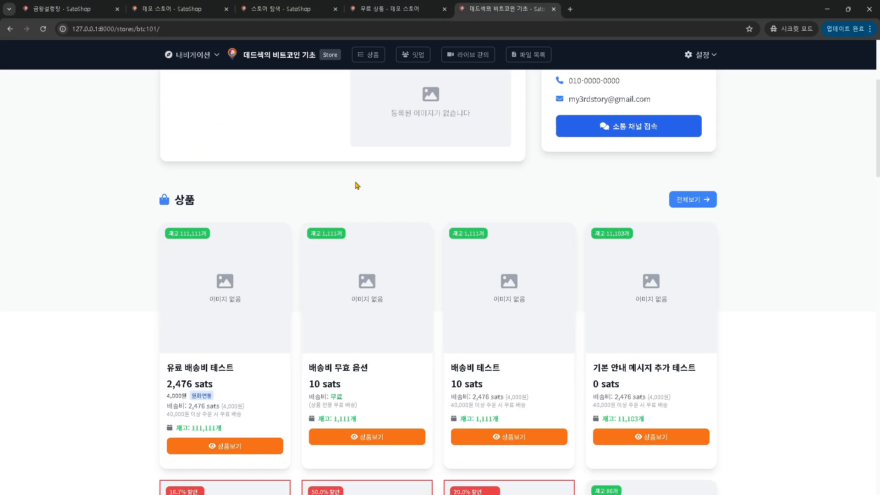
scroll(357, 185, down, 2)
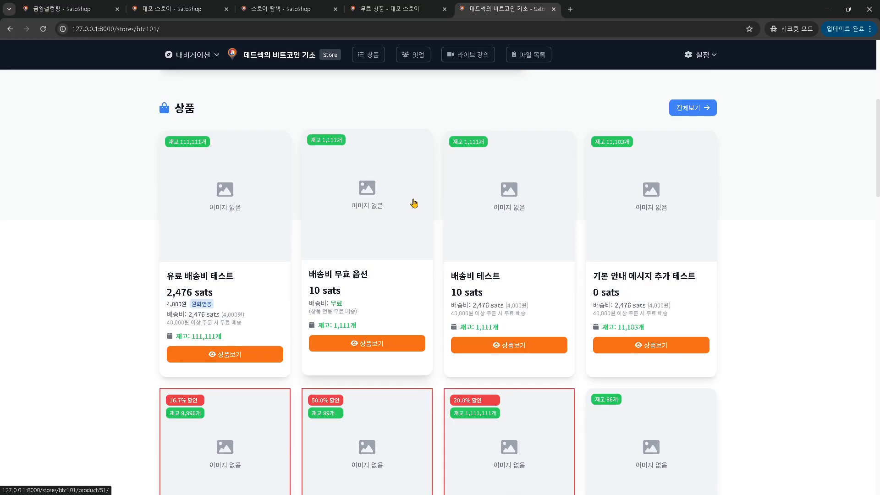
scroll(412, 200, down, 2)
scroll(339, 165, up, 1)
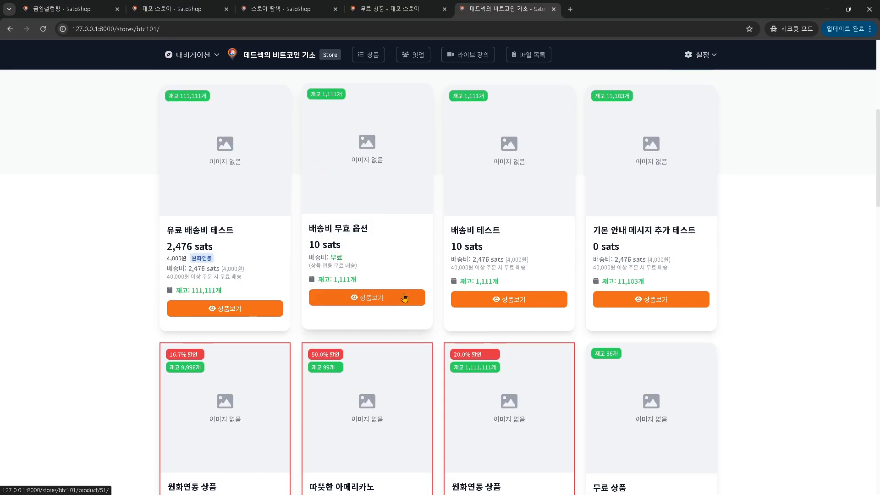
- View the detail page of the product 기본 안내 메시지 추가 테스트 and return to the beginning of the storefront page
click(650, 298)
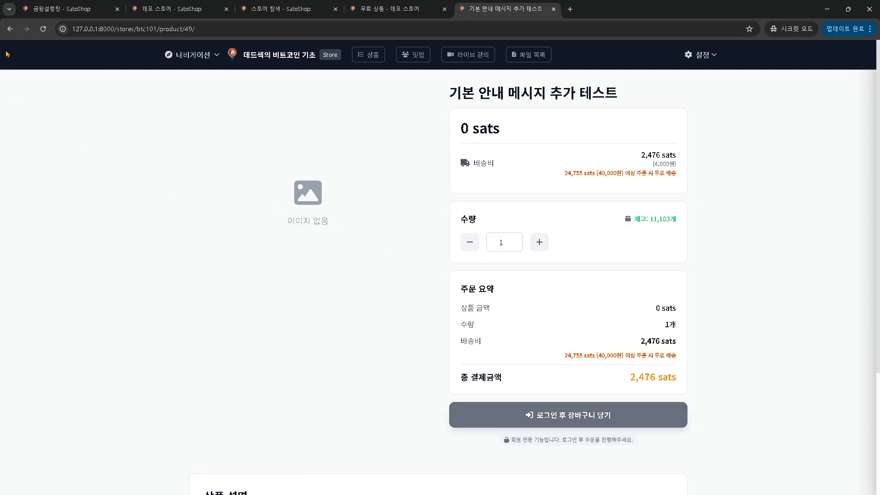
click(11, 30)
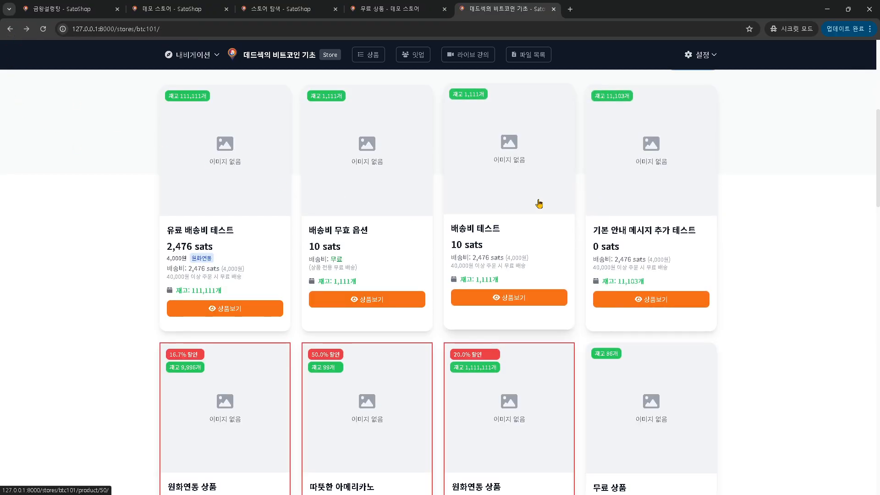
scroll(550, 209, up, 7)
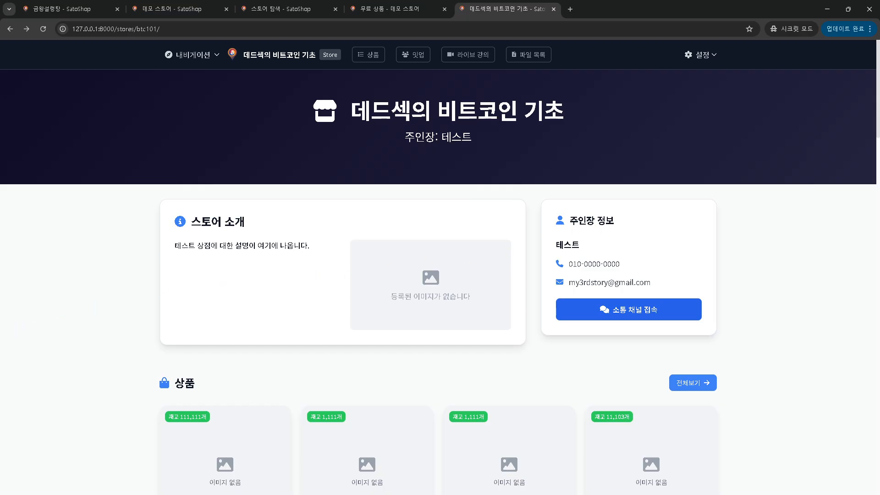
- Switch to the store owner's browser window and review the store management options and the product cards' shipping fees
key(alt+Tab)
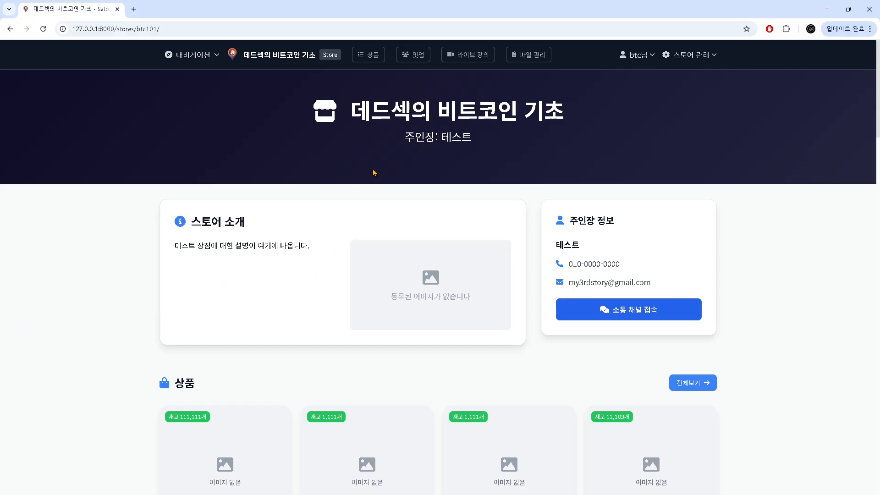
click(687, 55)
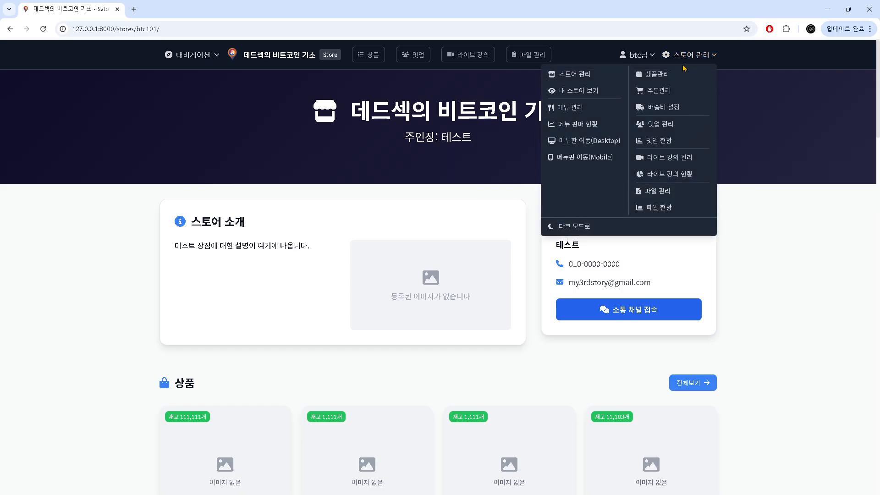
click(475, 156)
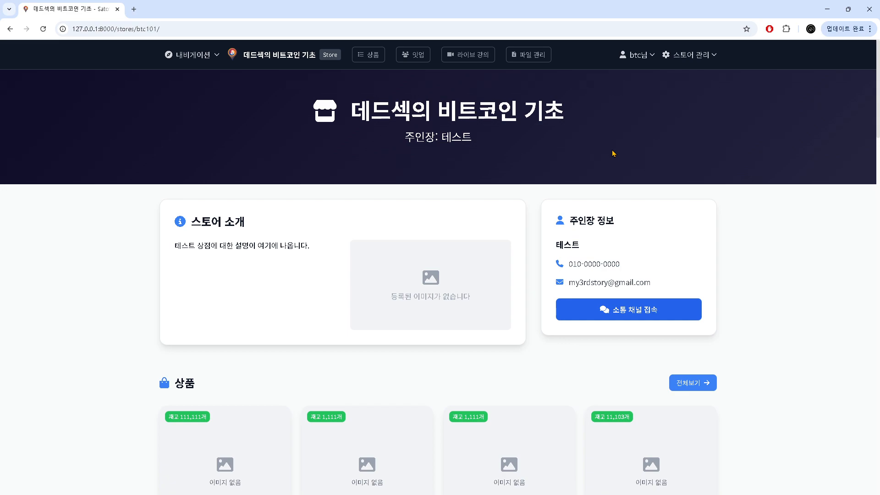
scroll(613, 154, down, 4)
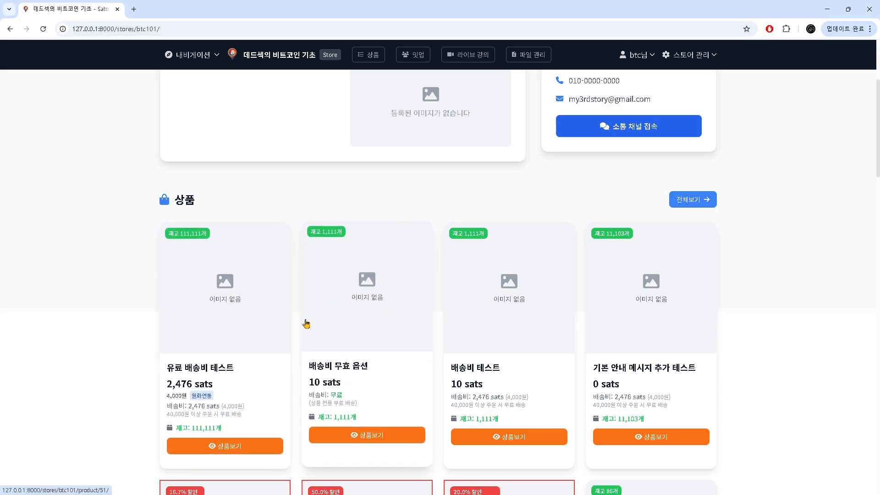
scroll(305, 321, down, 1)
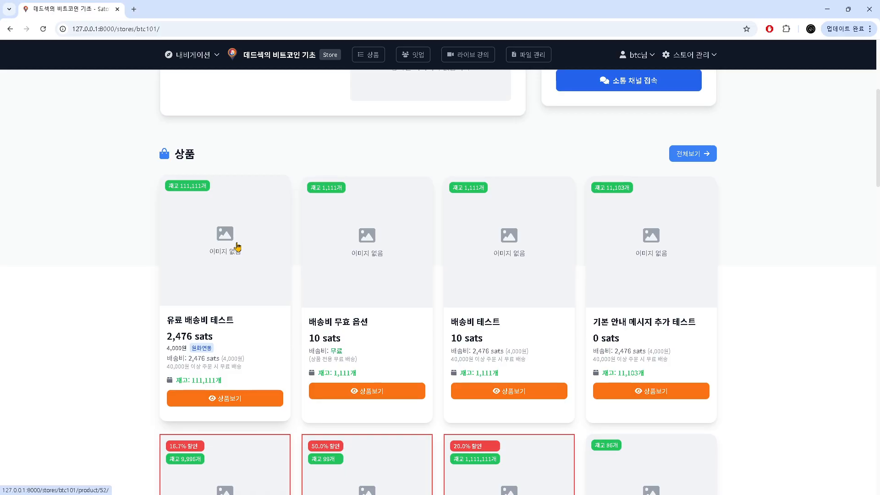
scroll(237, 248, up, 5)
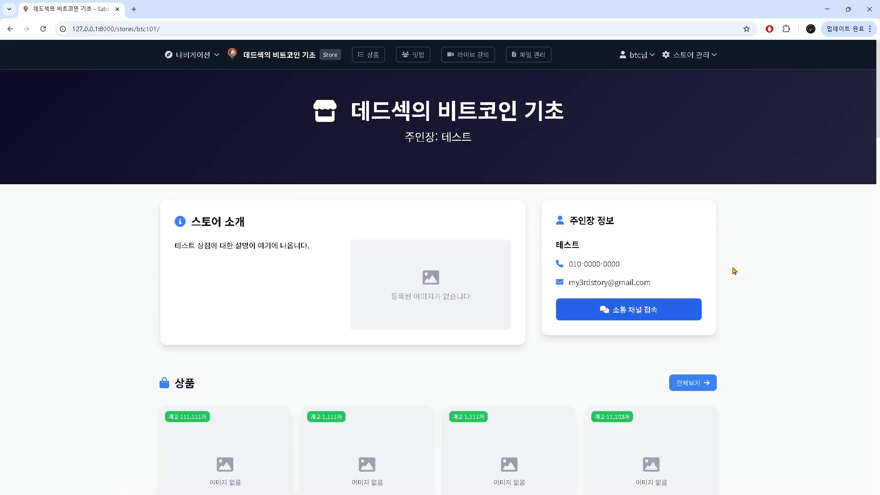
- Open the shipping fee settings (배송비 설정) from the store's management page
click(692, 56)
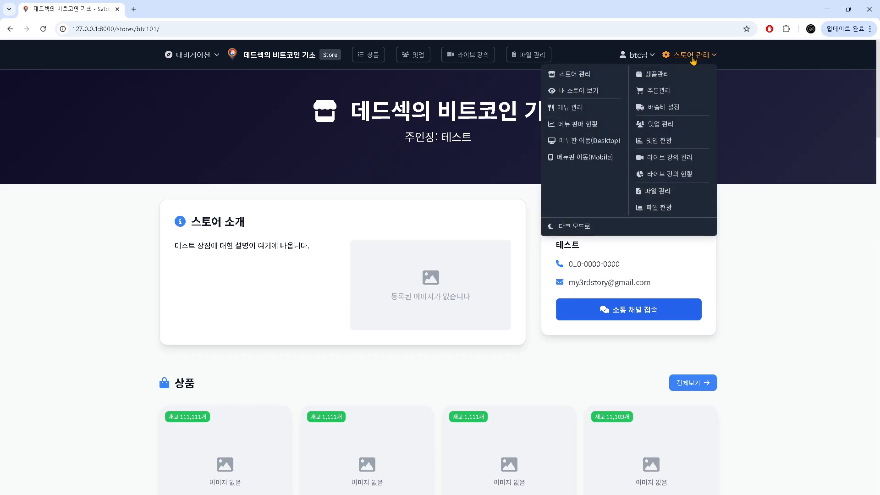
click(581, 79)
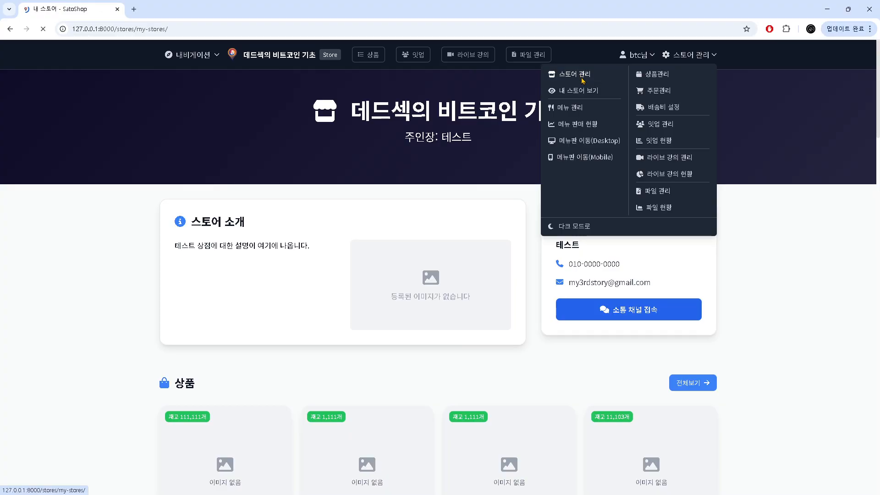
scroll(745, 202, down, 3)
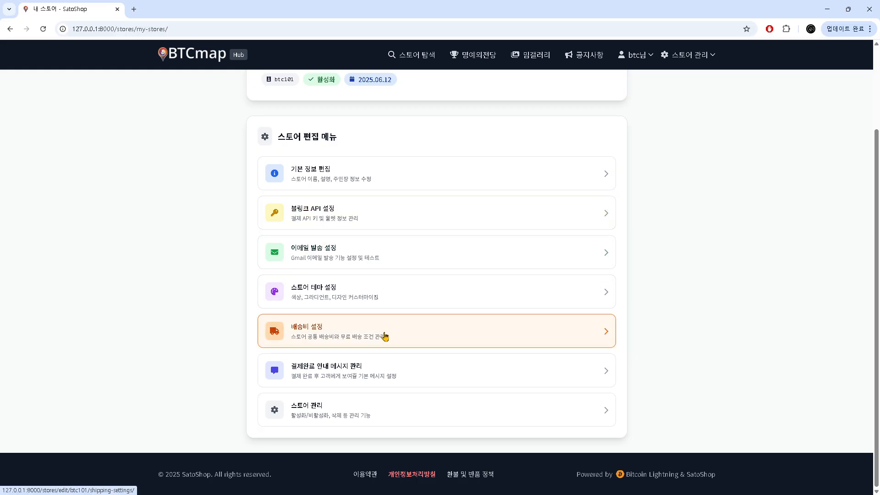
click(384, 337)
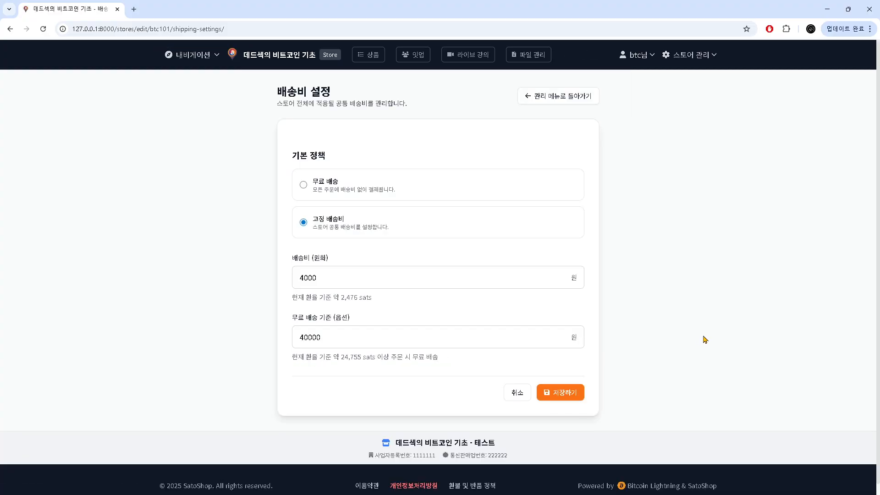
- Try the free shipping policy (무료 배송), set the basic policy back to fixed shipping fee (고정 배송비) and save the settings
click(303, 185)
click(303, 222)
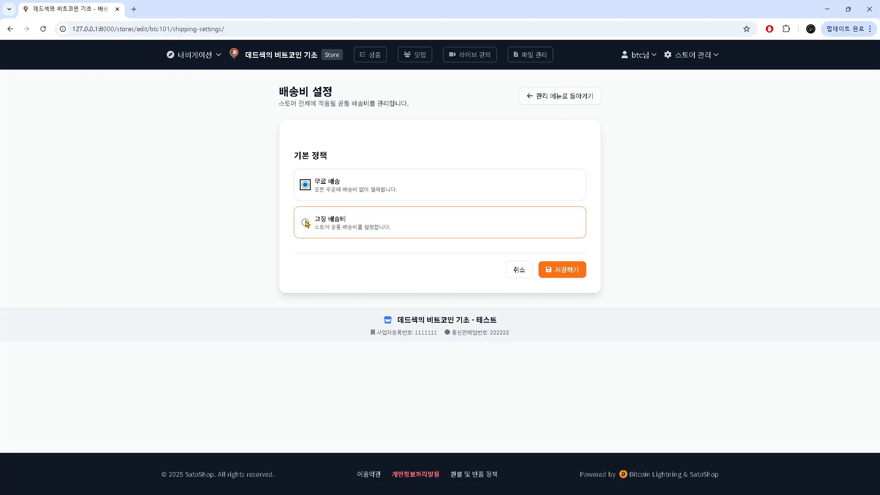
click(303, 185)
click(329, 224)
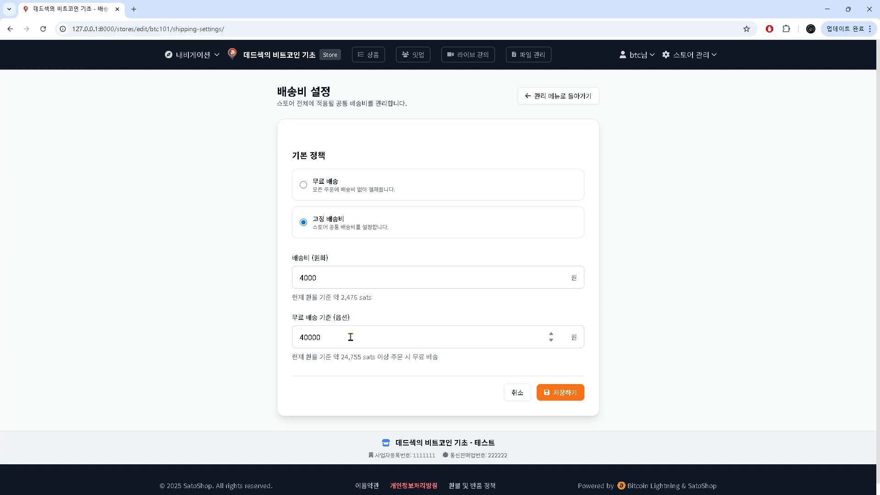
click(556, 393)
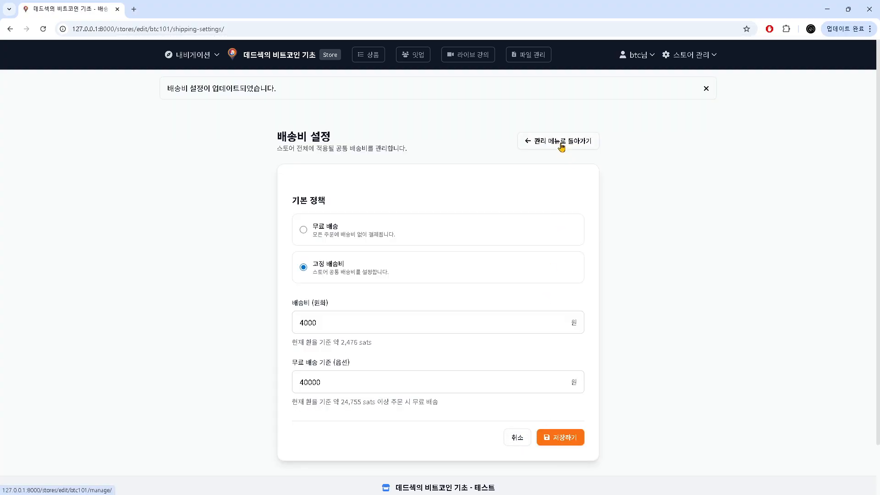
- Look over the store status management page and return to the store edit menu (스토어 편집 메뉴)
click(562, 146)
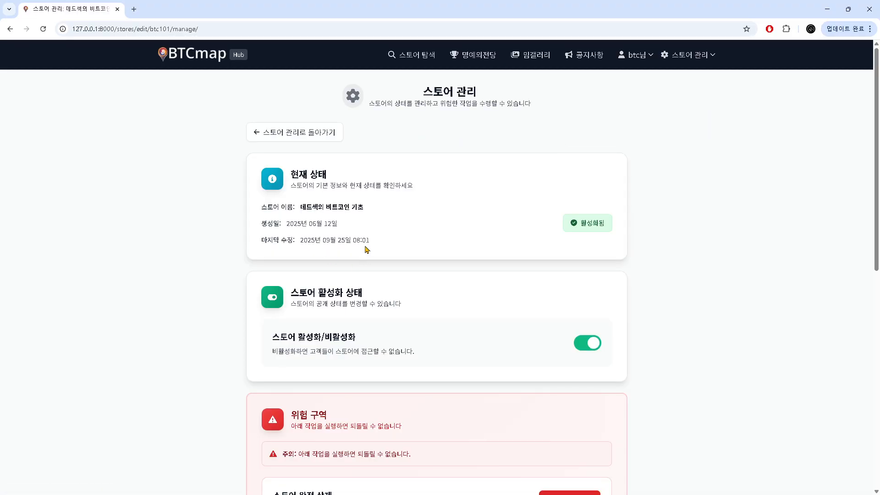
scroll(547, 122, down, 4)
scroll(544, 120, up, 3)
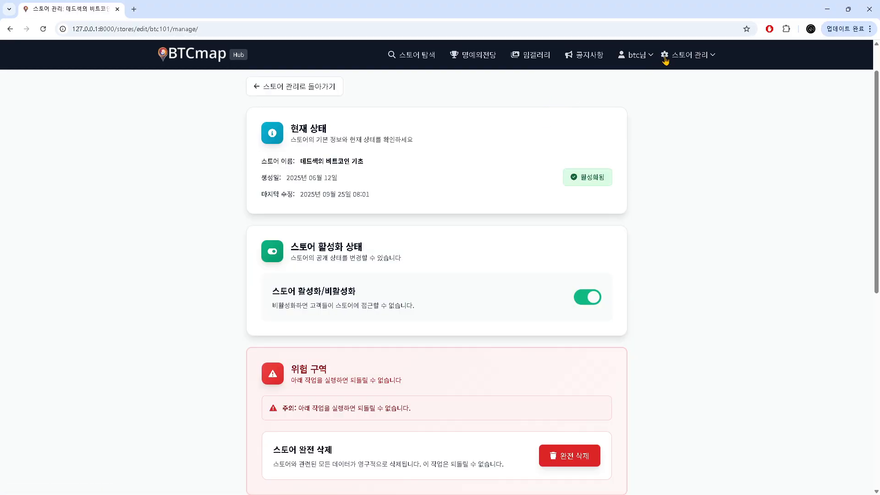
click(666, 56)
click(582, 76)
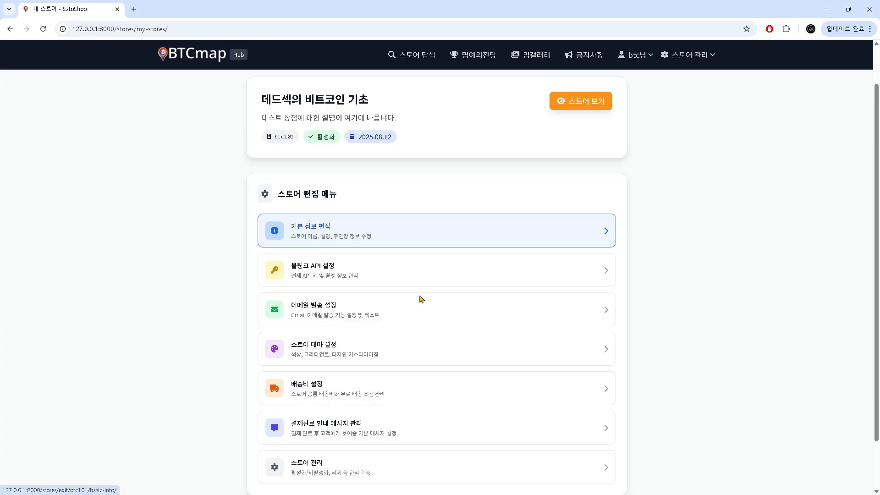
scroll(418, 298, down, 2)
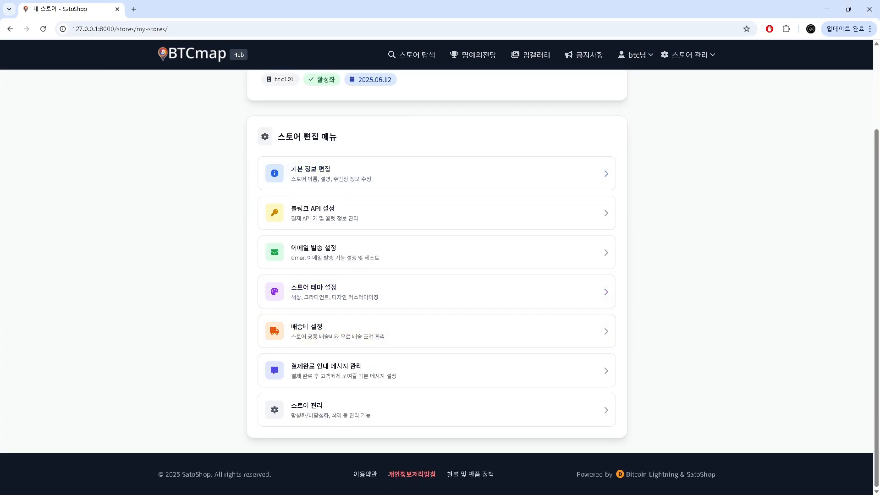
- In the logged-out customer window, open the product 유료 배송비 테스트 and raise its quantity to 10
key(alt+Tab)
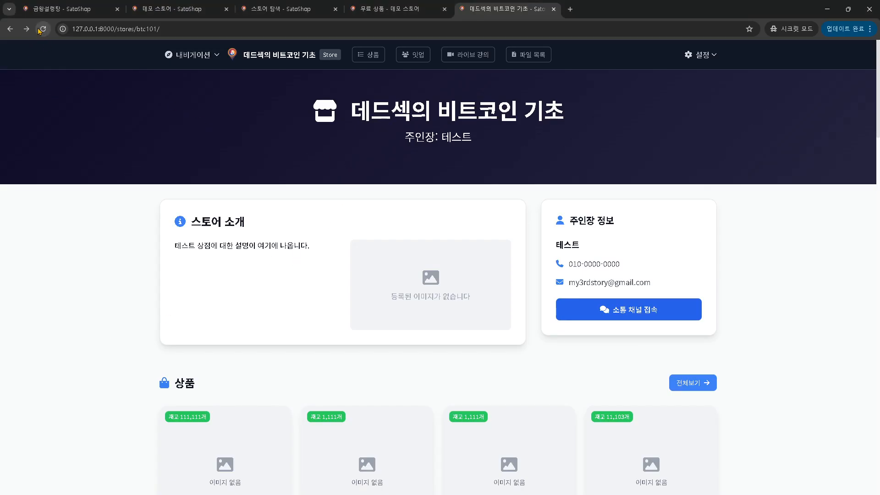
scroll(384, 207, down, 5)
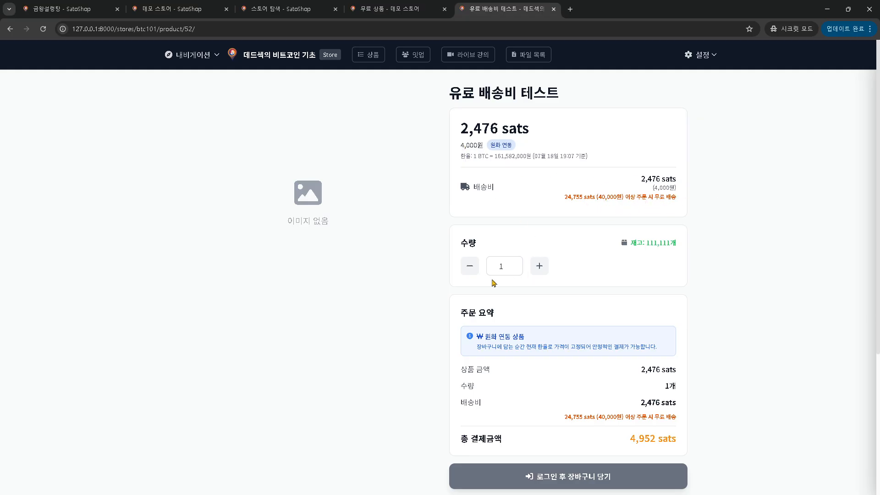
click(505, 266)
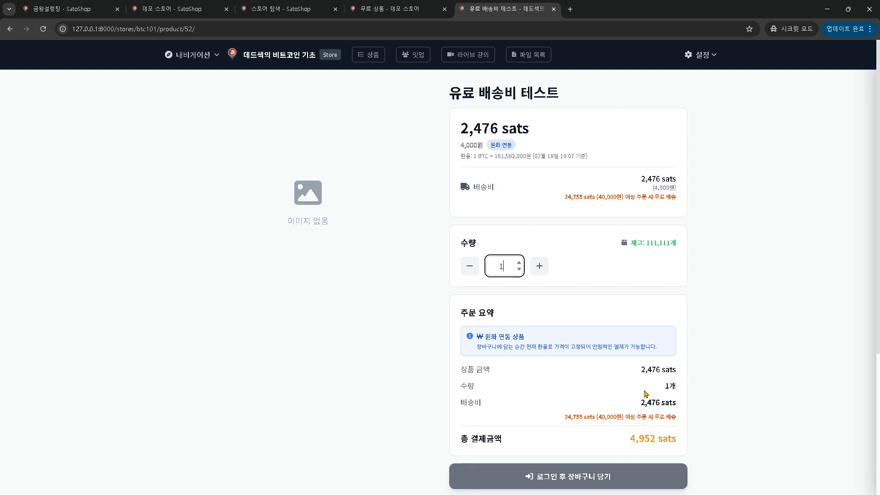
click(543, 273)
click(543, 272)
click(543, 272)
click(543, 273)
click(543, 272)
click(543, 272)
click(543, 272)
click(543, 272)
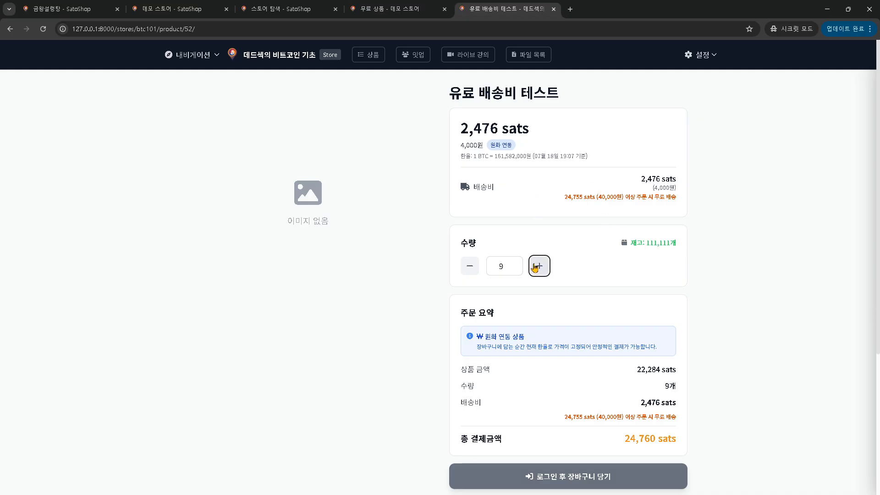
click(535, 267)
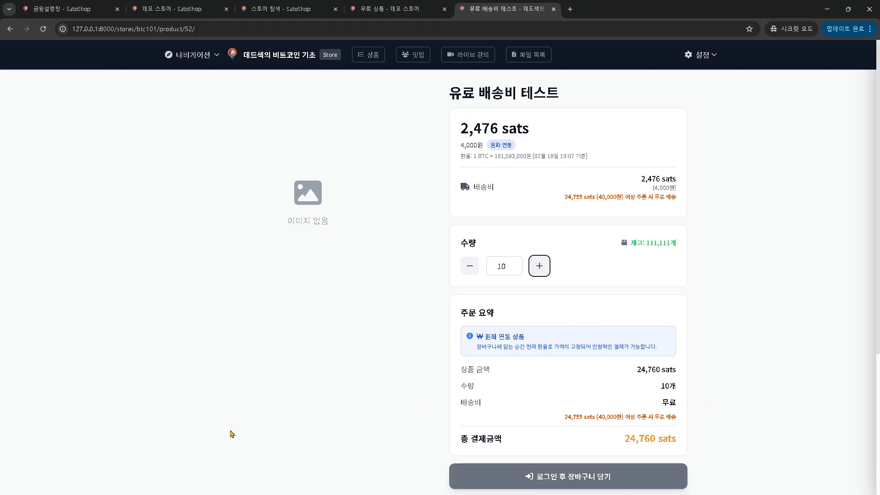
- Switch back to the owner's window, open the owner's store page in a new tab and view its product list
key(alt+Tab)
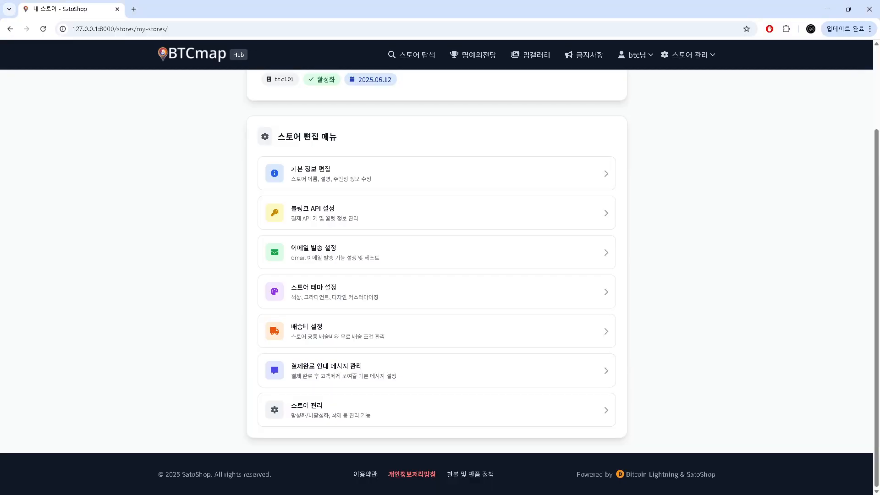
click(688, 54)
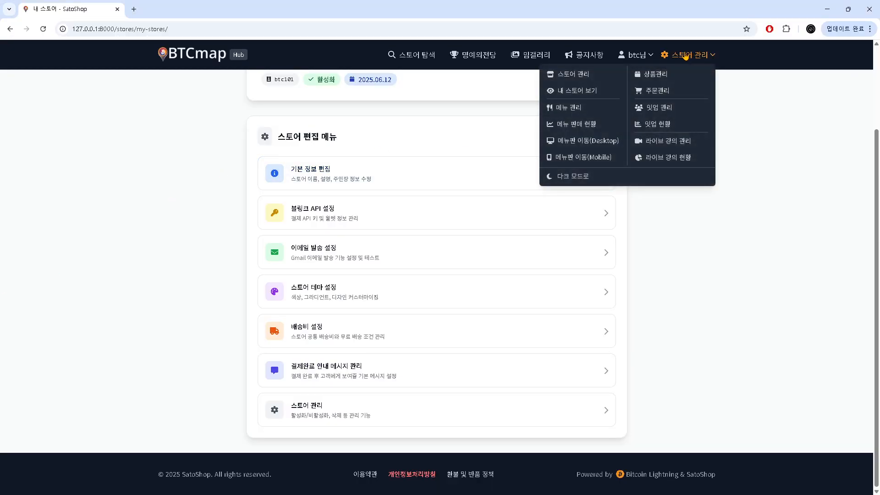
click(578, 90)
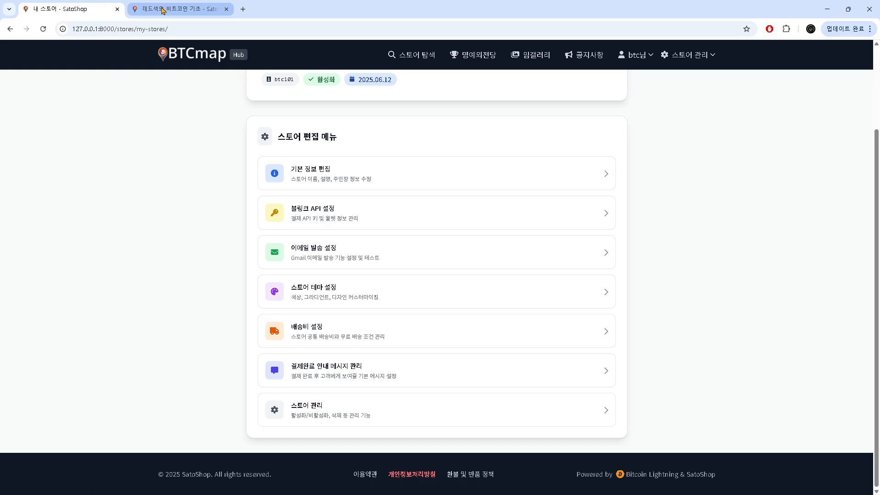
click(176, 8)
scroll(431, 220, down, 4)
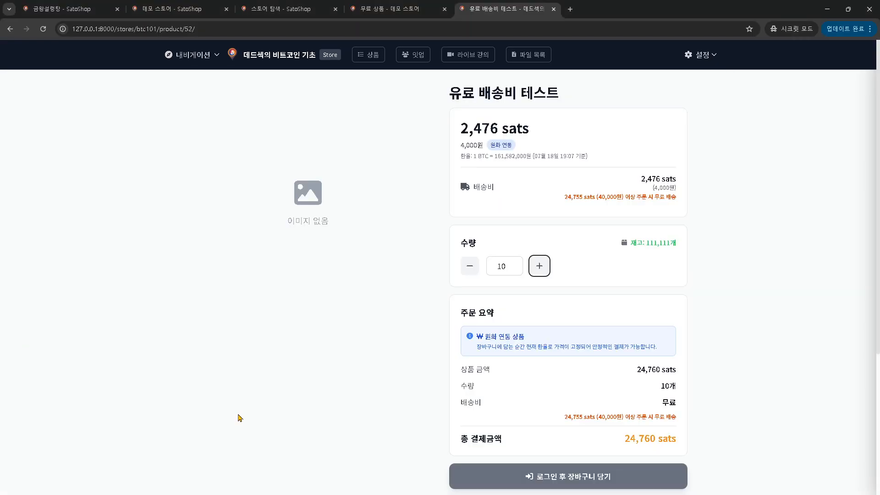
- In the owner's window, open the product 유료 배송비 테스트 and add 10 units of it to the cart
click(568, 488)
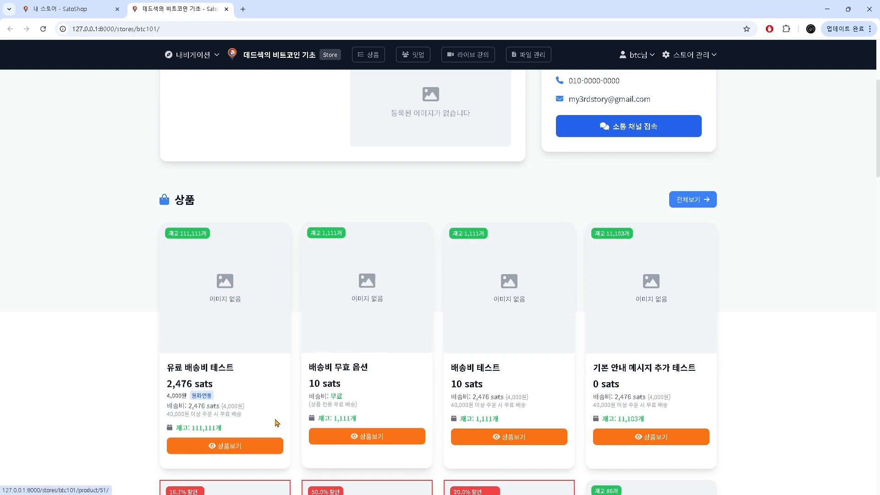
click(250, 452)
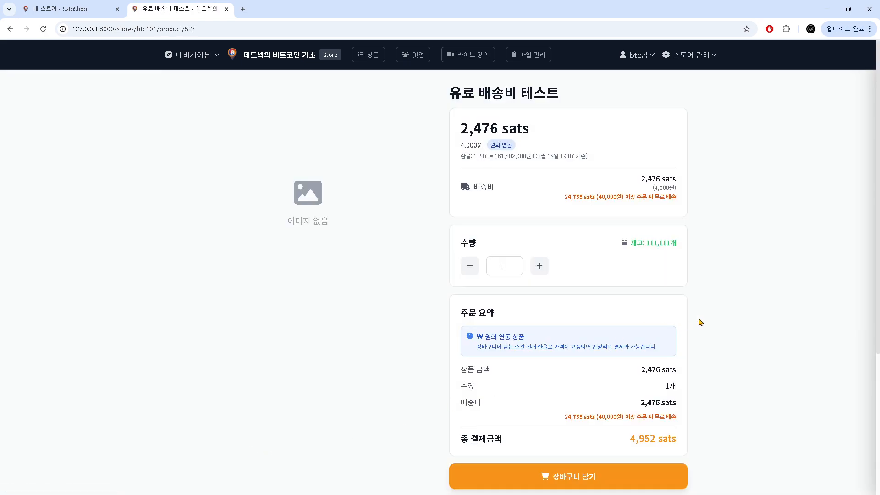
click(540, 265)
click(540, 266)
click(540, 266)
click(540, 266)
click(540, 266)
click(540, 266)
click(540, 266)
click(540, 266)
click(539, 265)
click(560, 482)
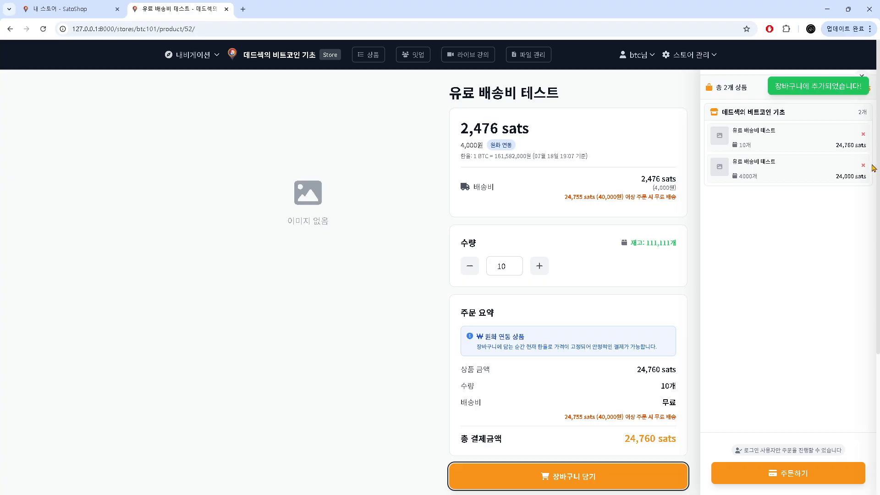
- Remove the older 4000-unit entry from the cart, then proceed to order and review the shipping information page (배송 정보 입력)
click(864, 166)
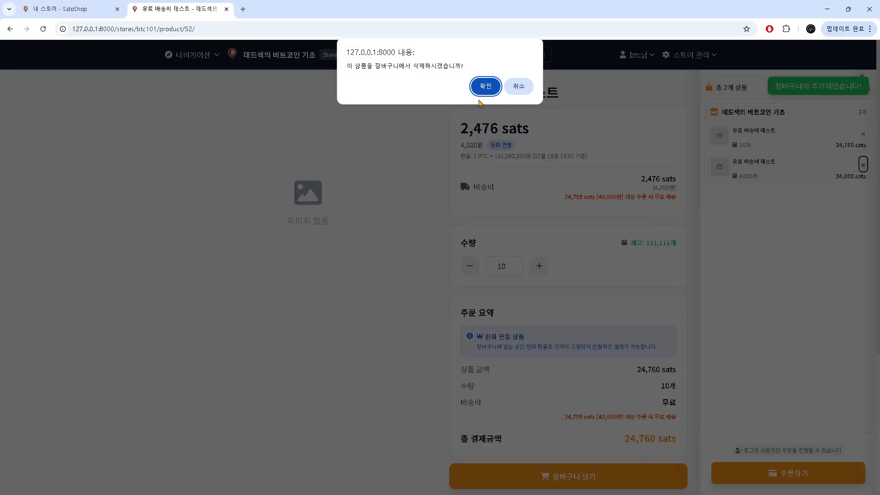
click(485, 87)
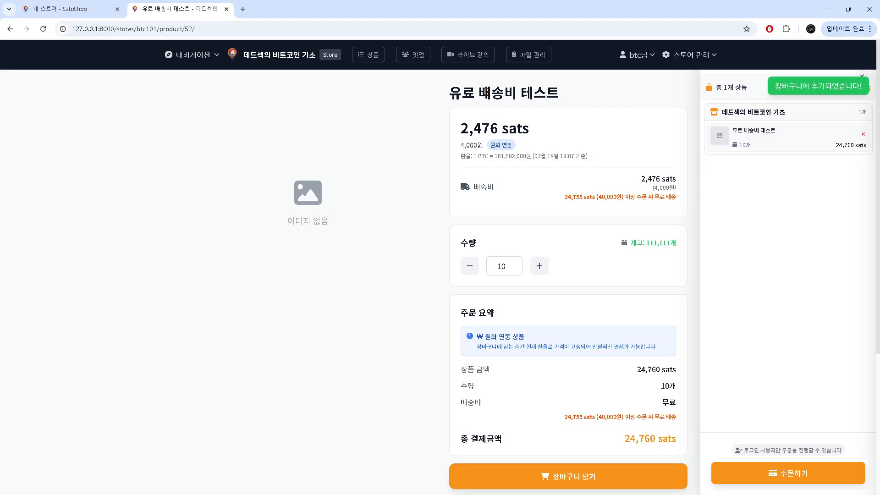
click(800, 479)
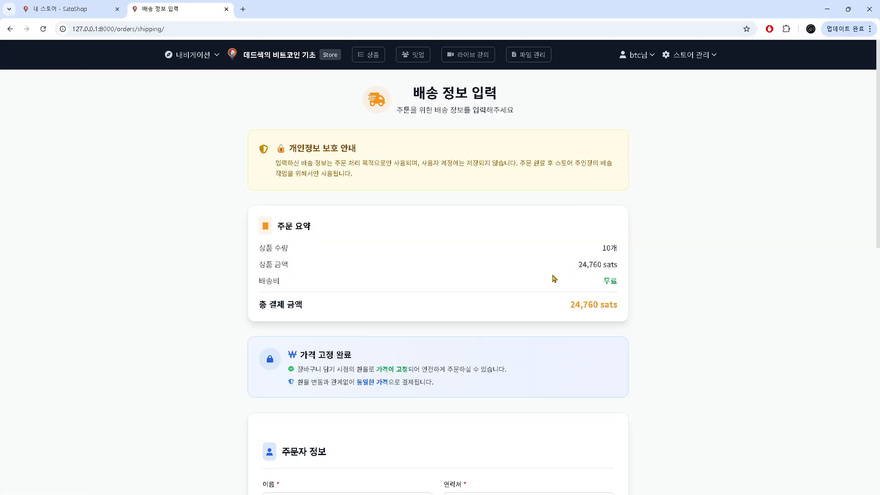
scroll(665, 339, down, 7)
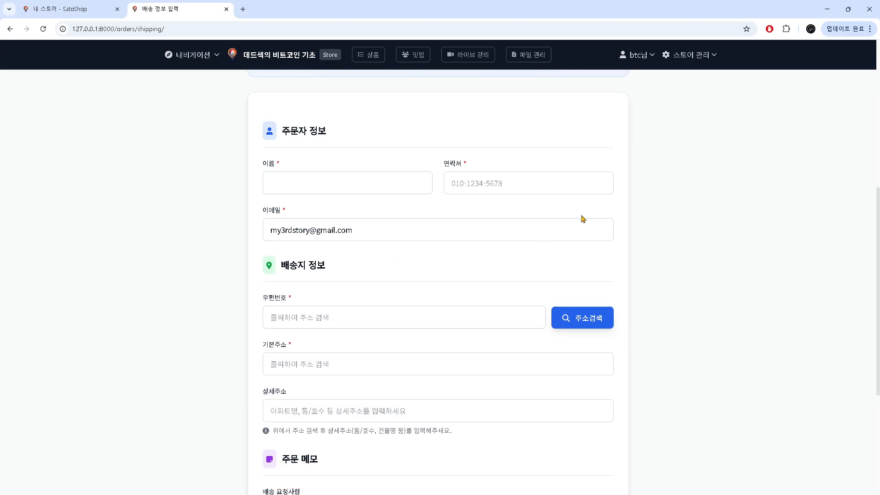
scroll(558, 358, up, 7)
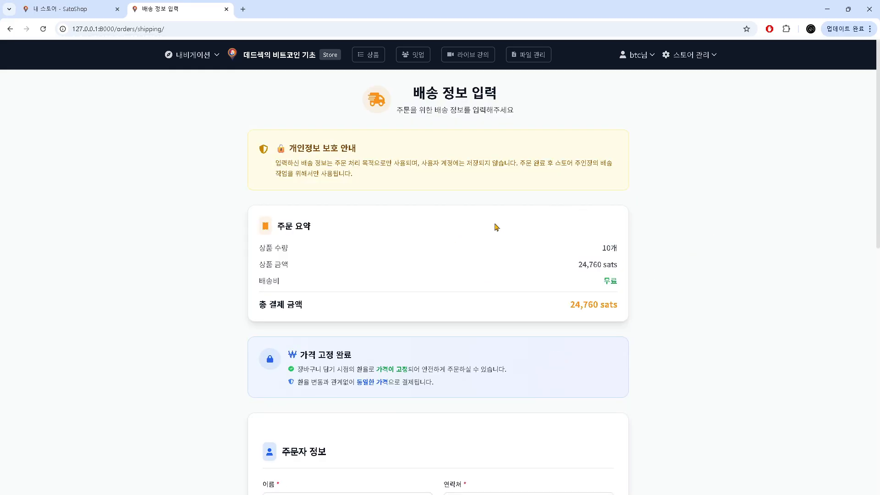
- Go back to the product page and remove the remaining 10-unit entry of 유료 배송비 테스트 from the cart
click(10, 29)
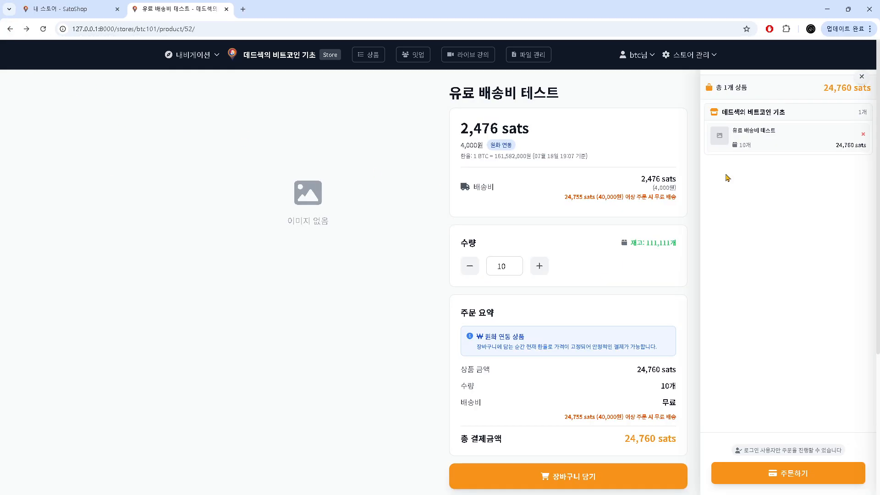
click(863, 134)
click(485, 86)
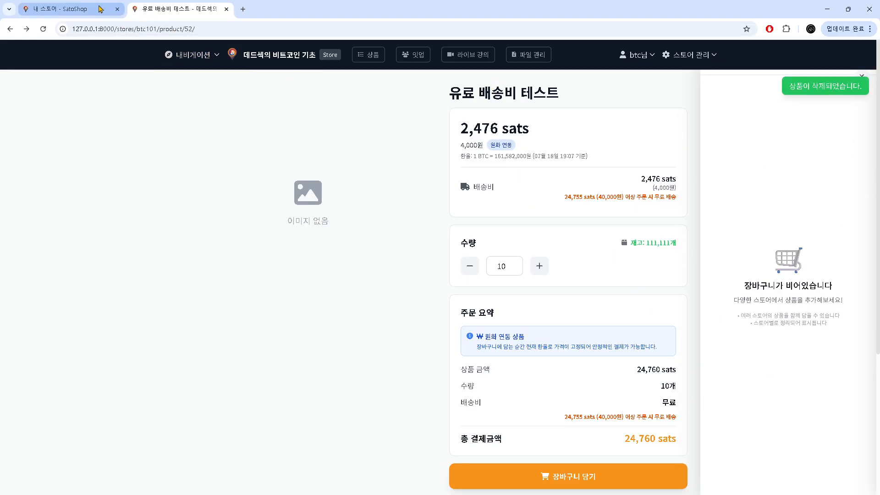
- Return to the store's main page, look over its product list and open product management (상품관리)
click(59, 8)
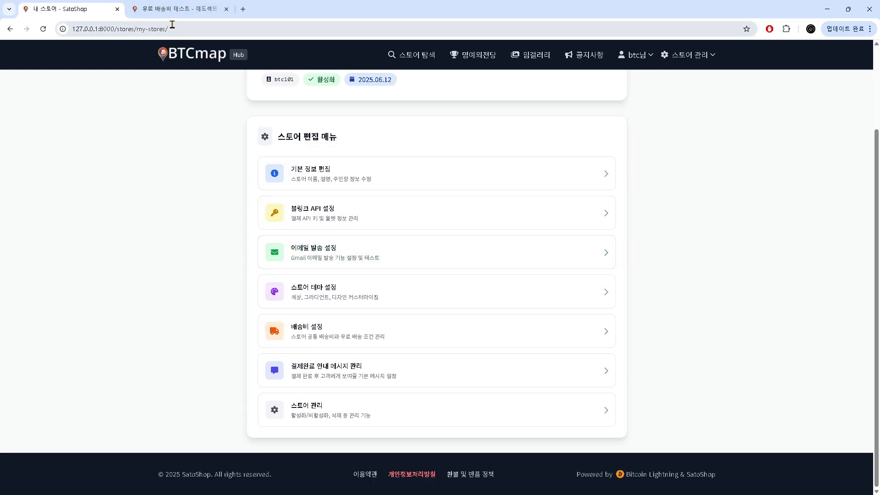
click(177, 9)
click(304, 64)
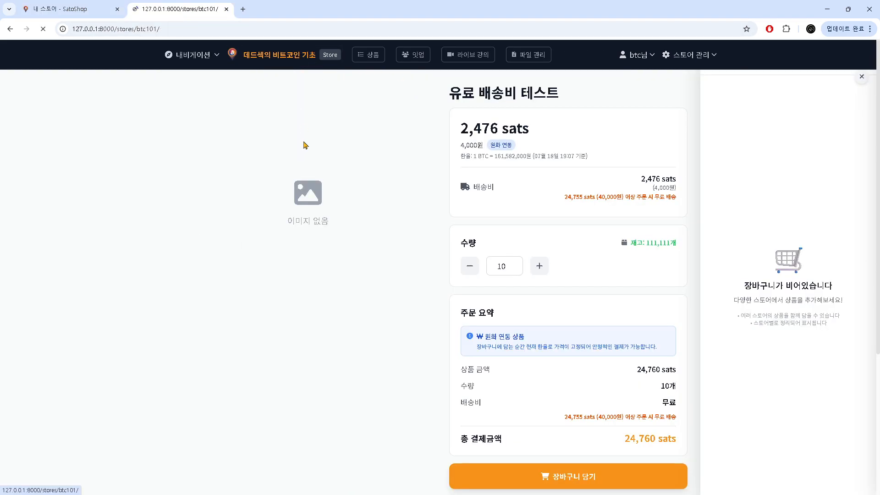
scroll(389, 239, down, 2)
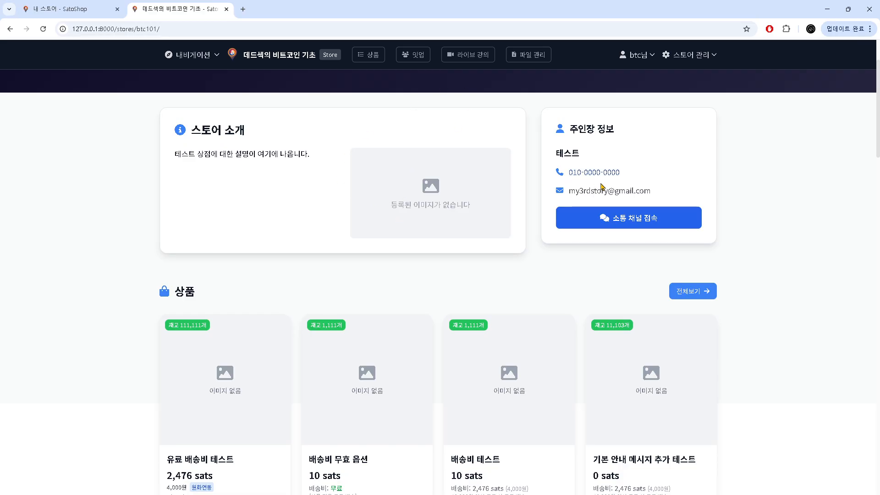
scroll(500, 257, down, 4)
scroll(436, 308, up, 6)
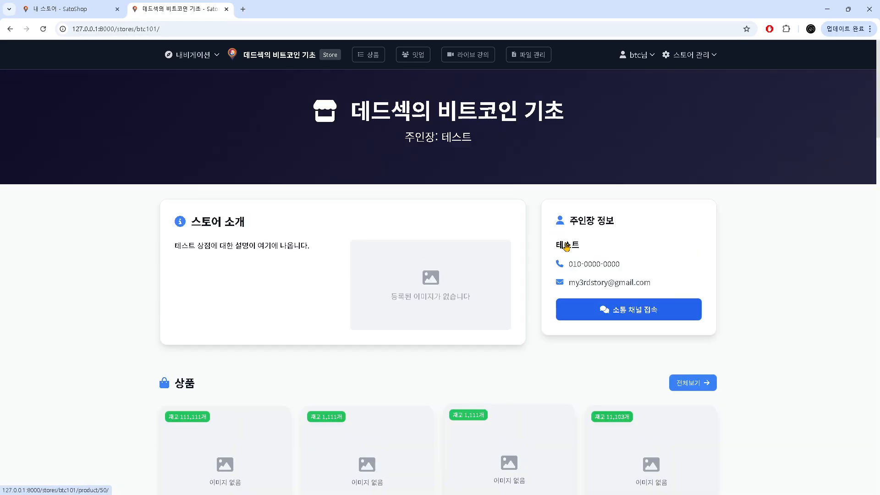
click(691, 56)
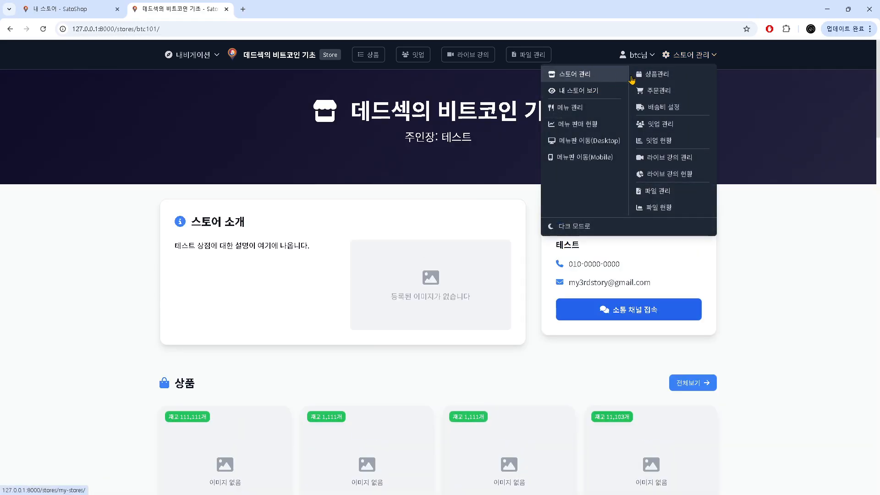
click(657, 75)
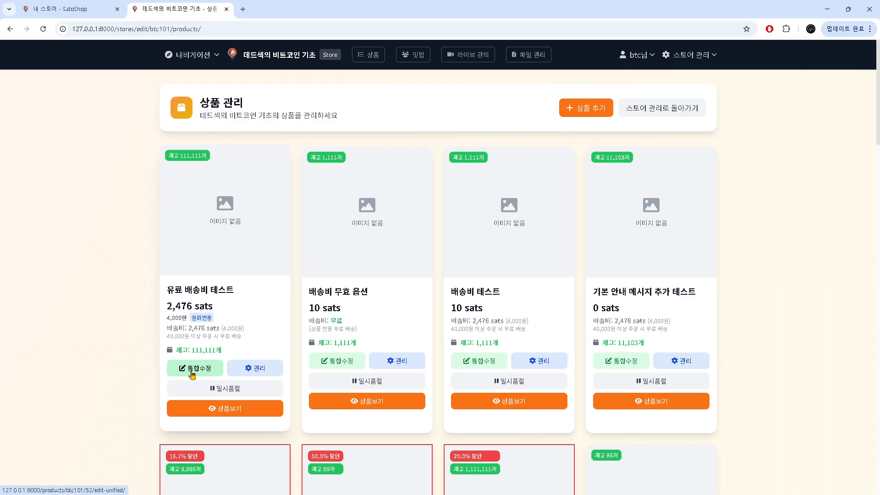
- Open the new product form, examine its shipping policy (배송 정책) section and return to product management
click(595, 111)
scroll(538, 221, down, 1)
scroll(539, 224, down, 5)
scroll(298, 328, down, 3)
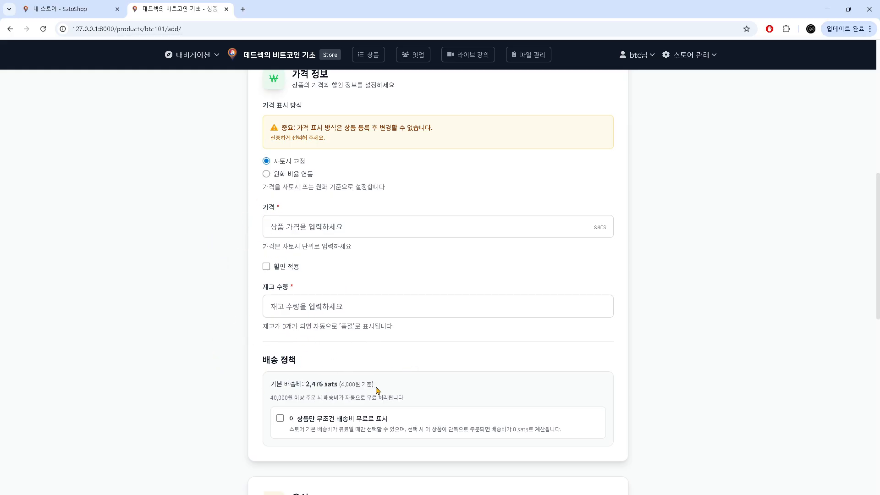
scroll(379, 390, down, 2)
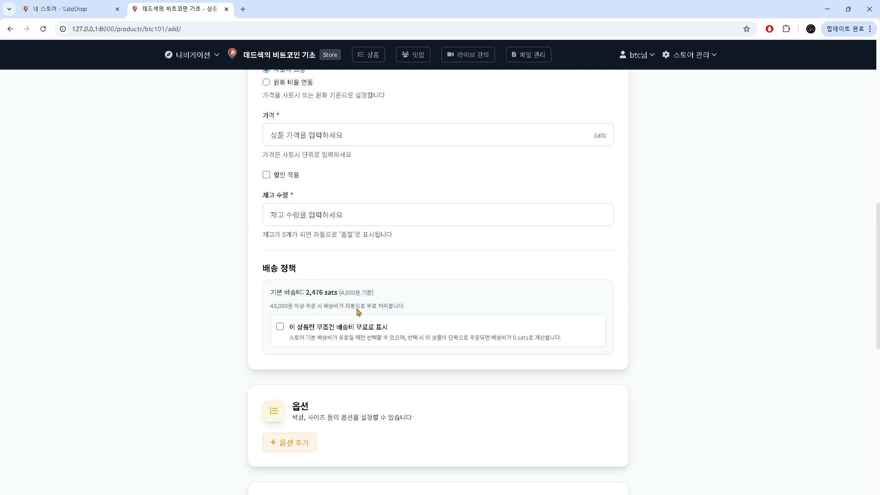
click(9, 28)
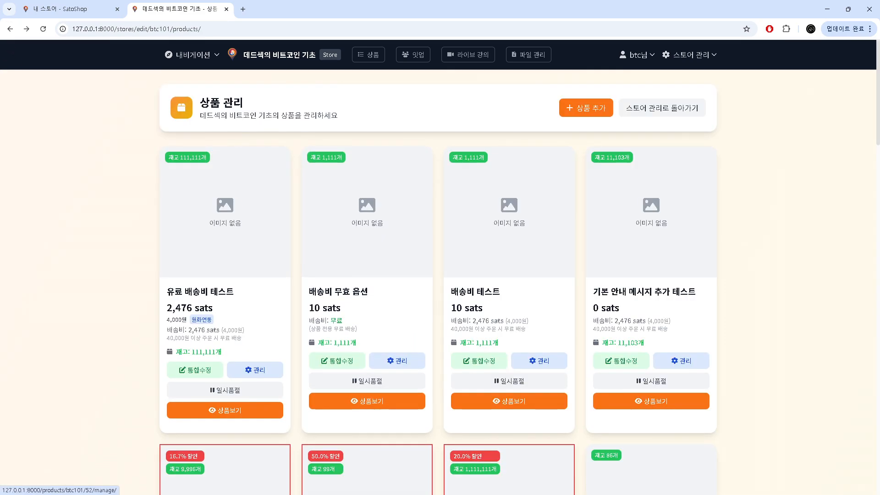
- In the logged-out customer window, go back to the store's product list and open the product 배송비 무효 옵션
click(380, 408)
click(13, 28)
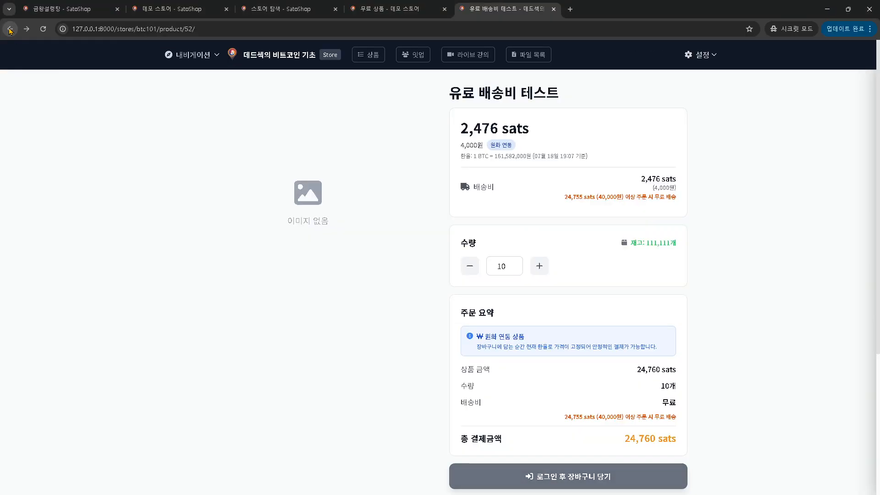
click(11, 29)
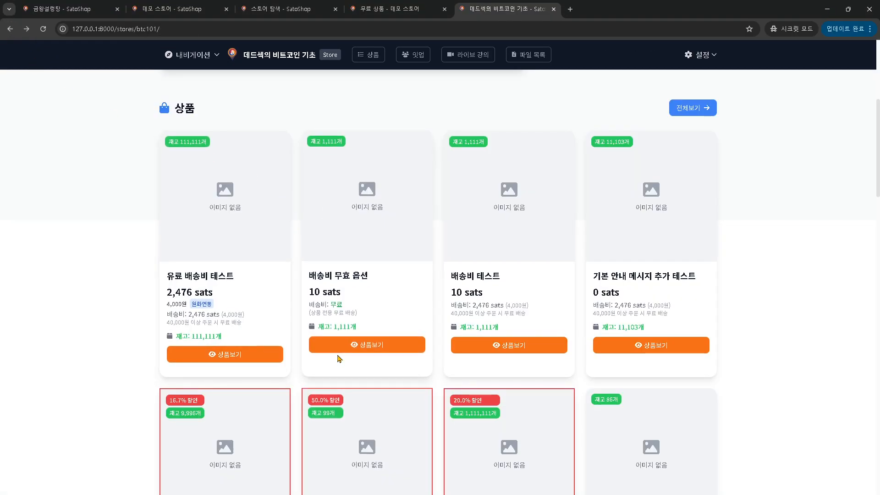
click(360, 345)
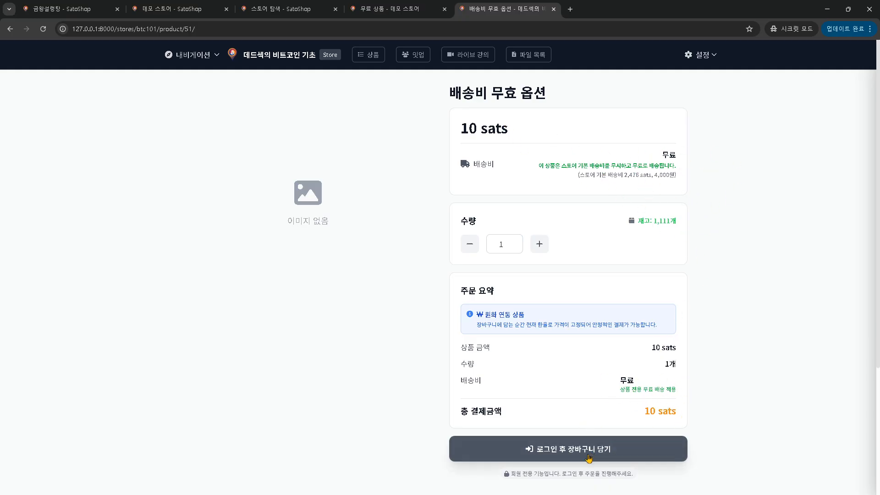
- In the owner's window, add one unit of 배송비 무효 옵션 to the cart and proceed to the order page
key(alt+Tab)
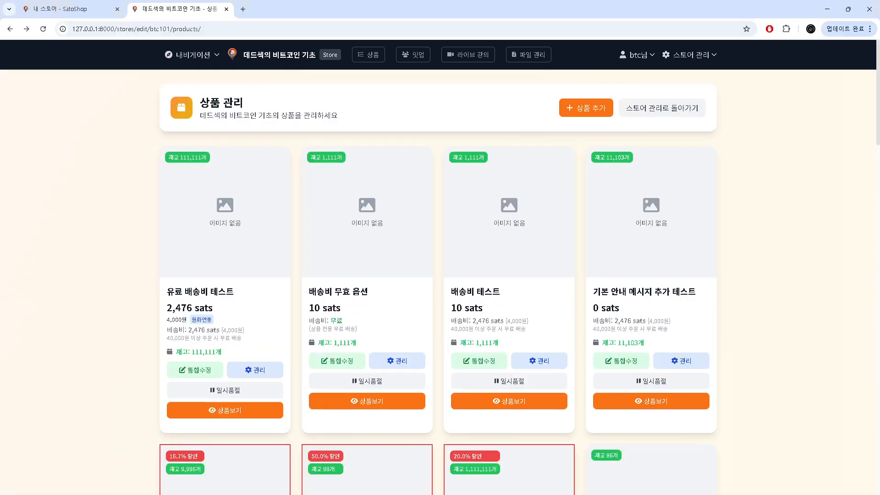
click(365, 399)
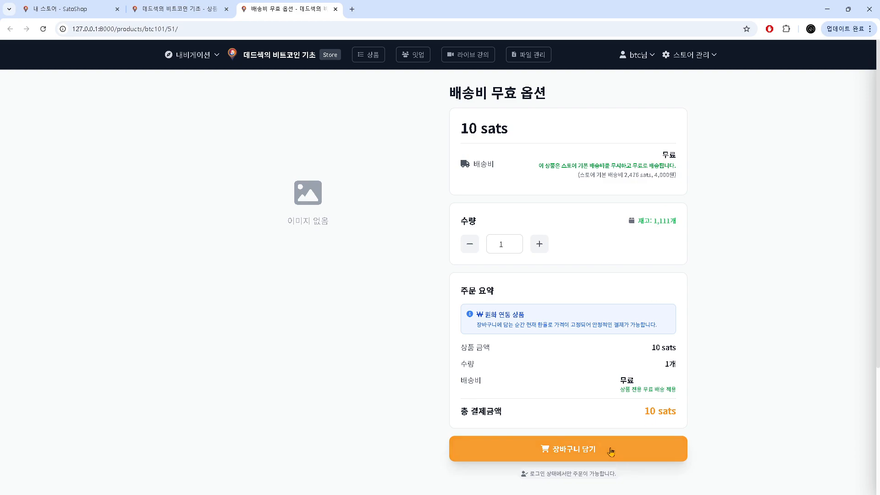
click(556, 453)
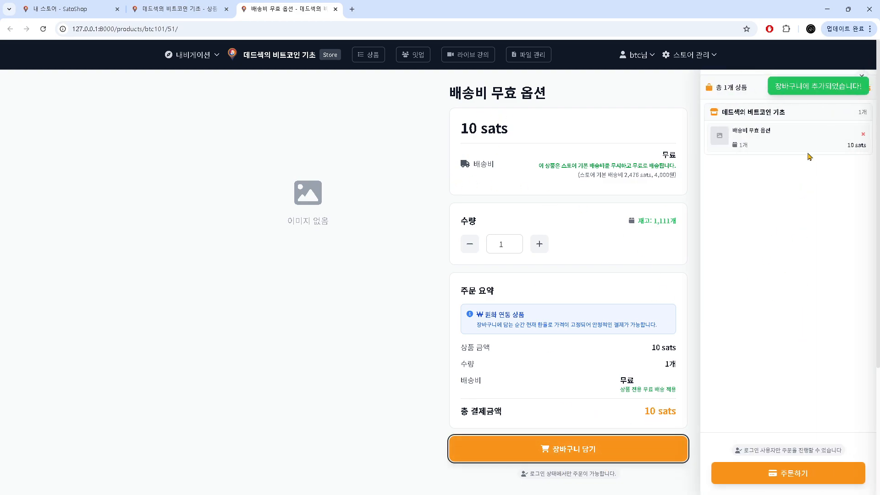
click(773, 473)
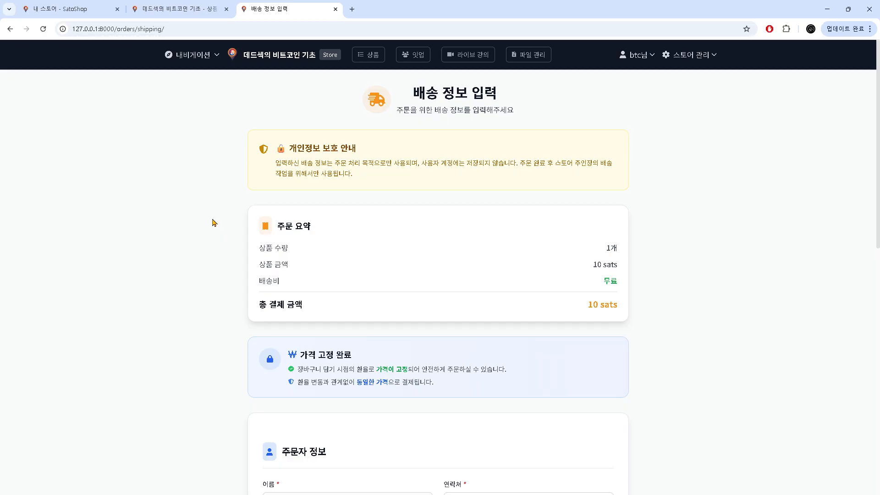
- Return to the store's main page, then open the shipping fee settings (배송비 설정) through store management (스토어 관리)
click(291, 55)
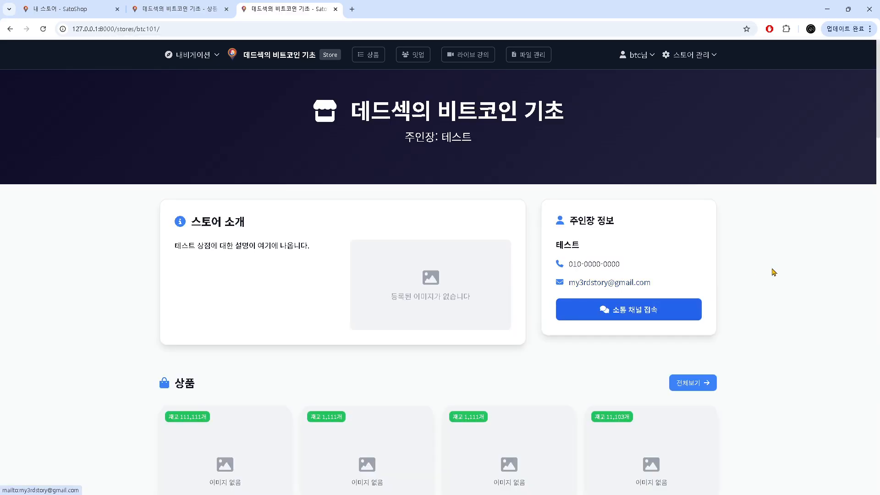
click(701, 55)
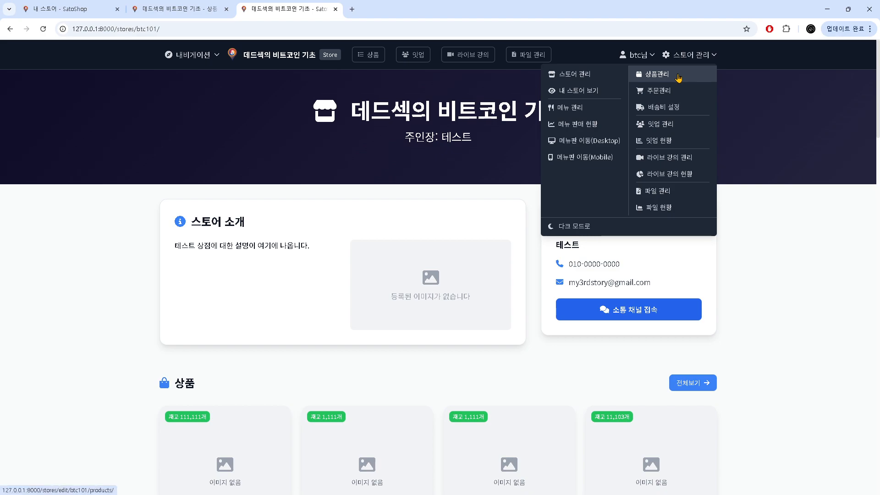
scroll(768, 341, down, 7)
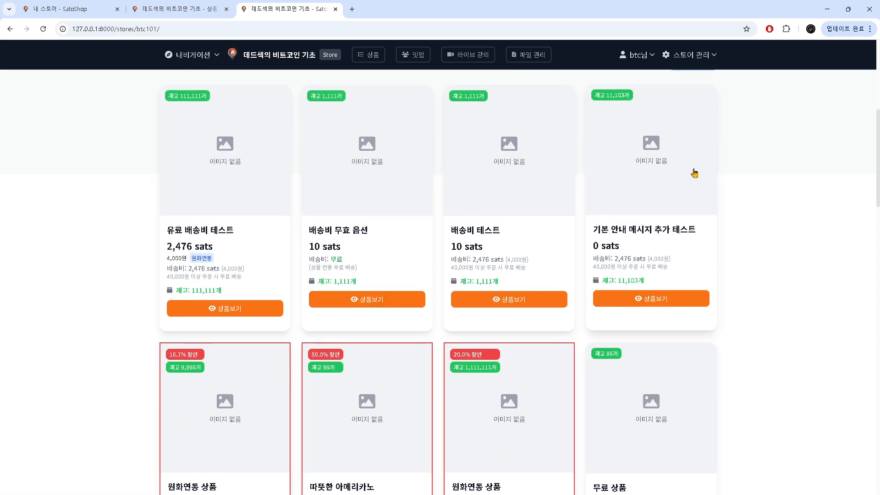
click(691, 55)
click(578, 83)
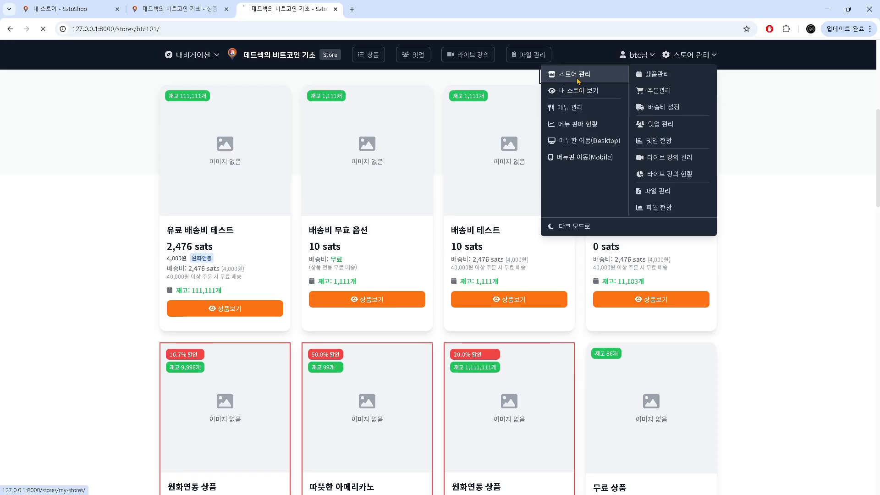
scroll(504, 312, down, 3)
click(402, 337)
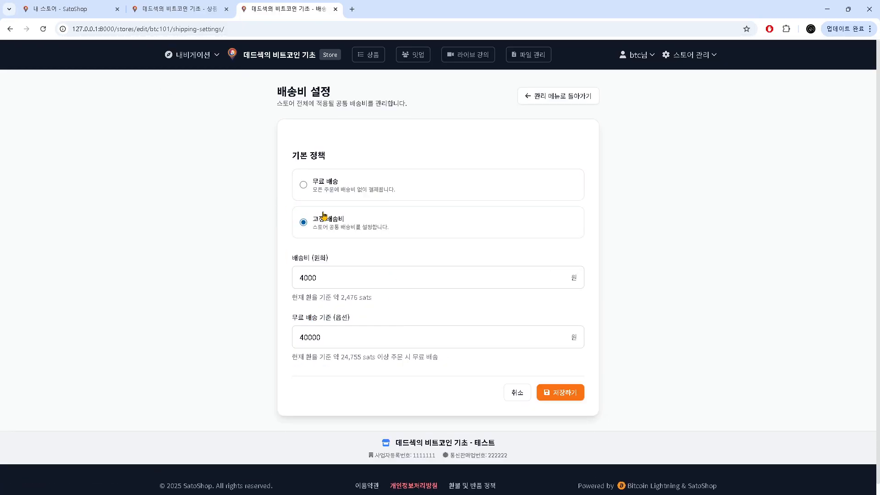
scroll(609, 403, down, 1)
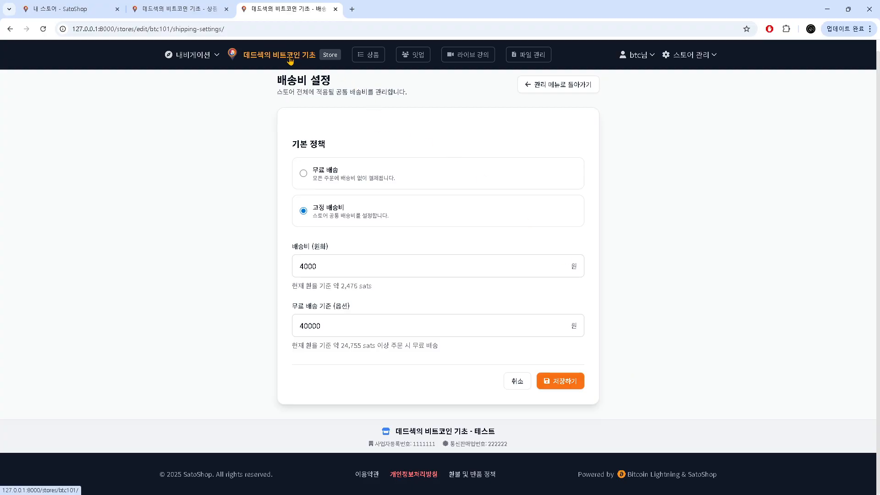
- Open product management (상품관리) in a new tab and switch to that tab
click(692, 54)
middle_click(667, 81)
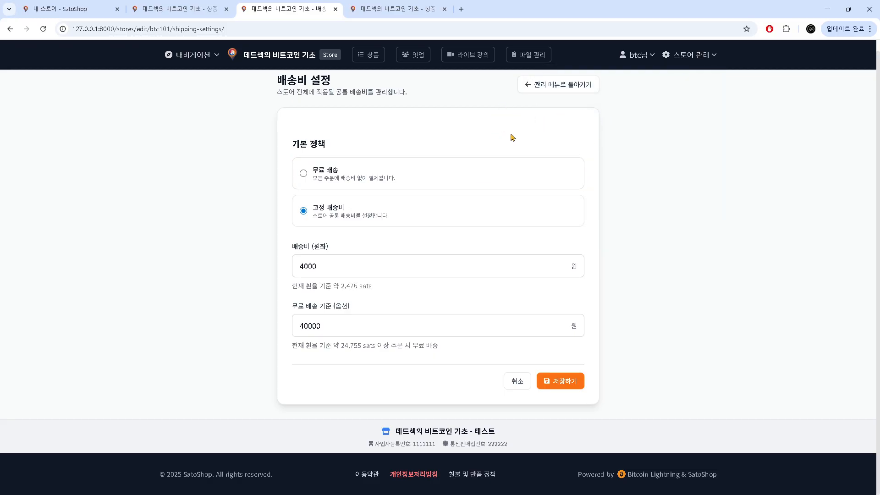
click(369, 9)
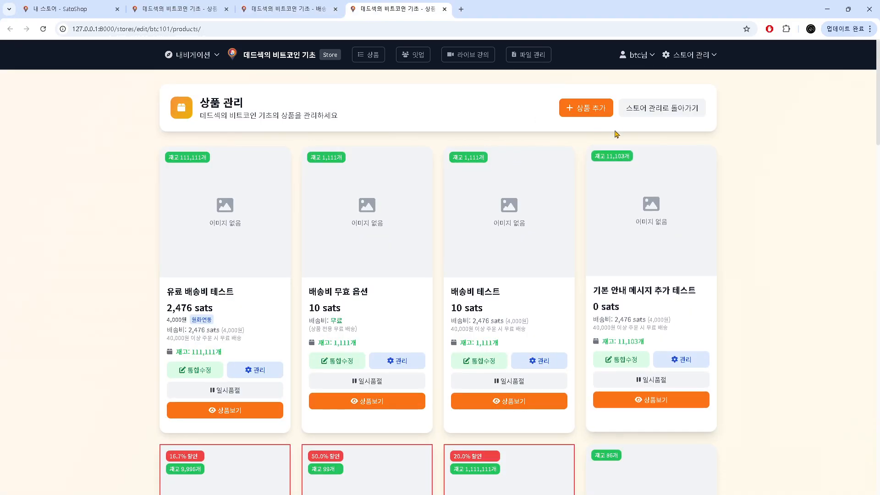
- Start a new product and enable unconditional free shipping for this product only (이 상품만 무조건 배송비 무료로 표시) in its shipping policy
click(589, 110)
scroll(464, 282, down, 10)
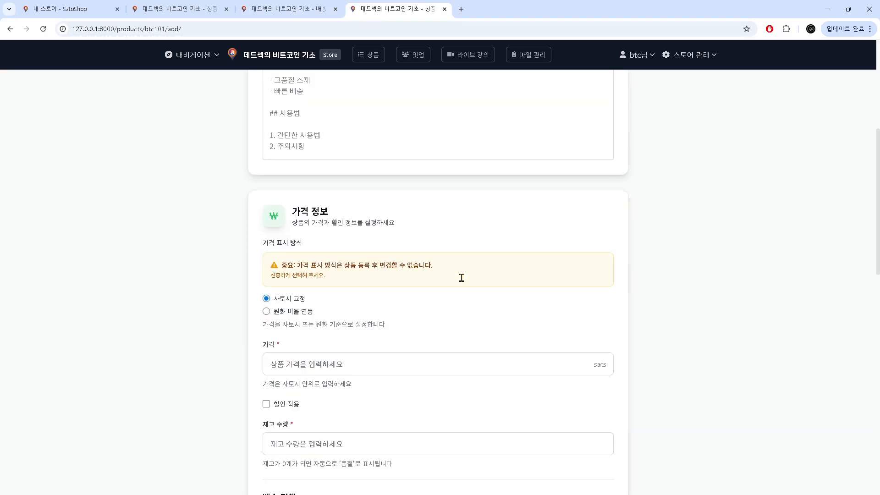
click(280, 418)
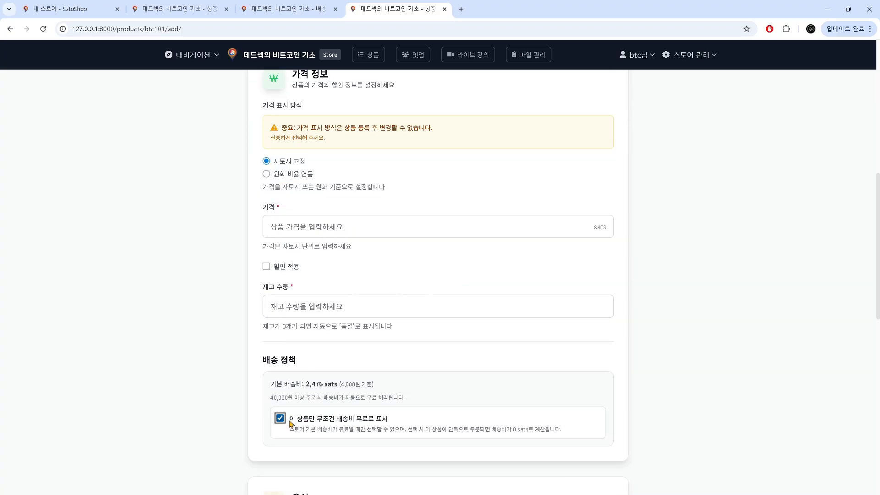
scroll(529, 371, down, 2)
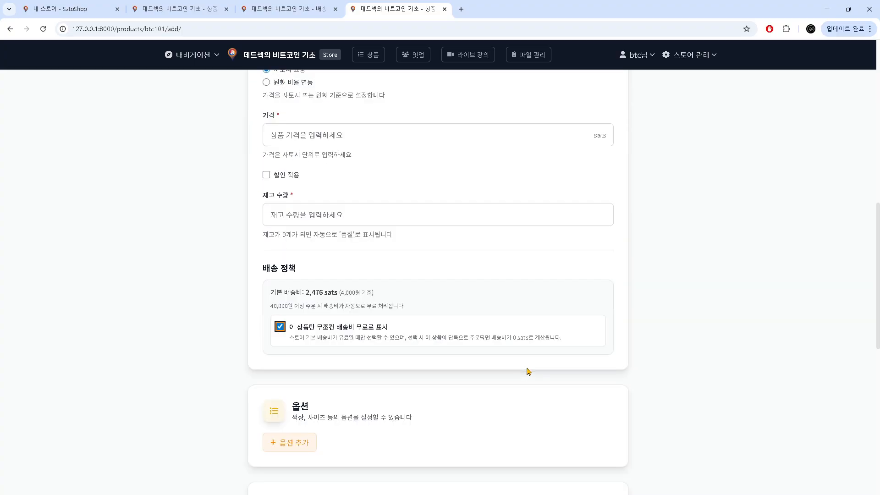
click(658, 378)
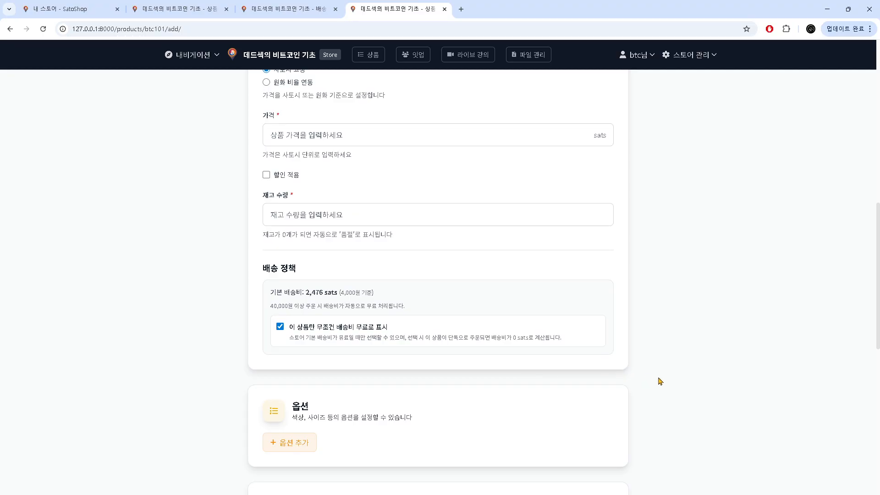